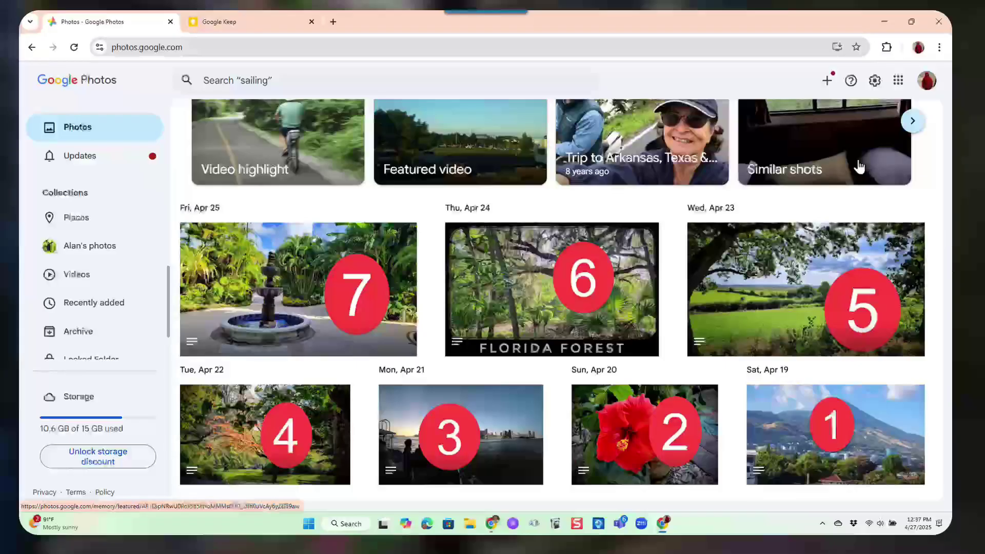
- Select photos 7 through 1 and bring up the Add to album list
{"action": "scroll", "coordinate": [806, 322], "scroll_direction": "down", "scroll_amount": 2}
{"action": "scroll", "coordinate": [807, 322], "scroll_direction": "up", "scroll_amount": 2}
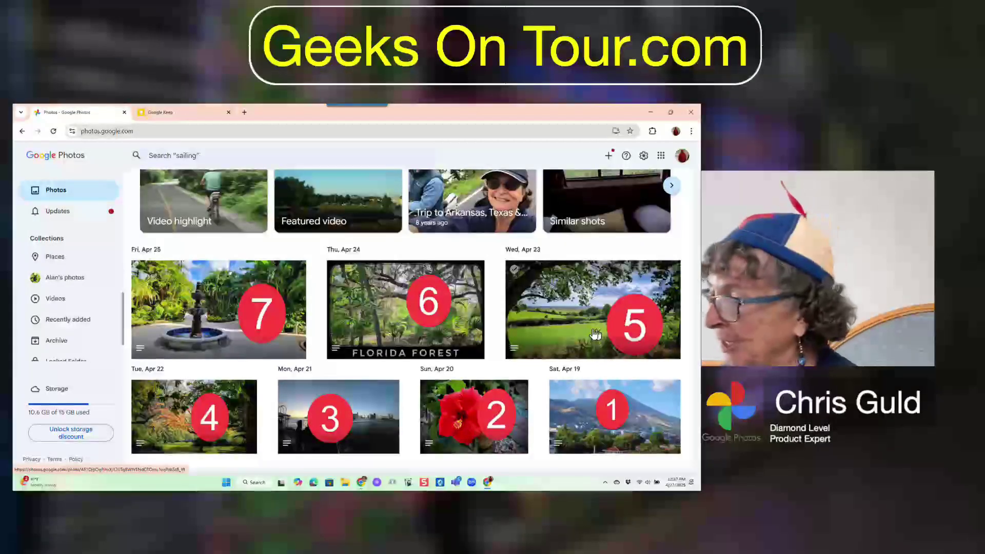
{"action": "left_click", "coordinate": [141, 270]}
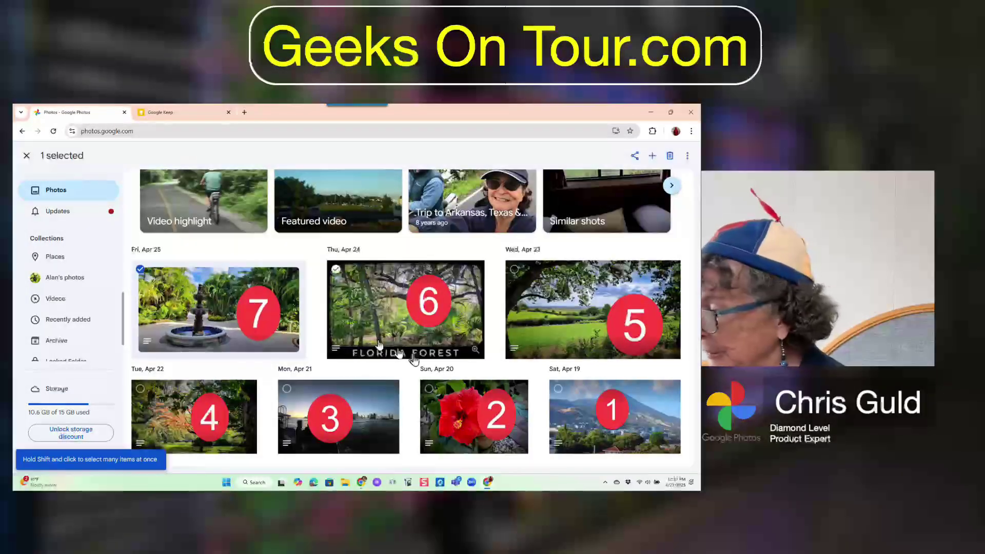
{"action": "left_click", "coordinate": [570, 414], "text": "shift"}
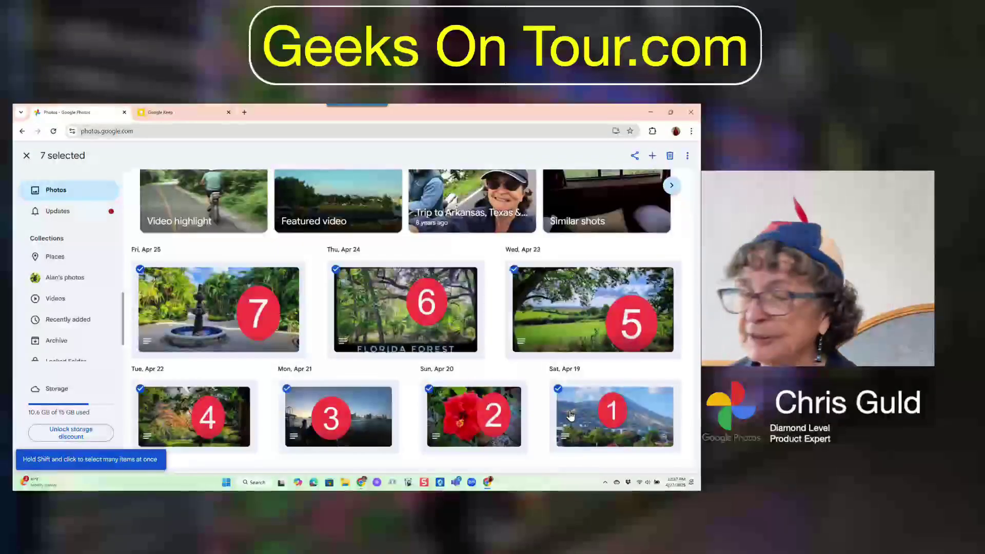
{"action": "left_click", "coordinate": [652, 157]}
{"action": "left_click", "coordinate": [622, 177]}
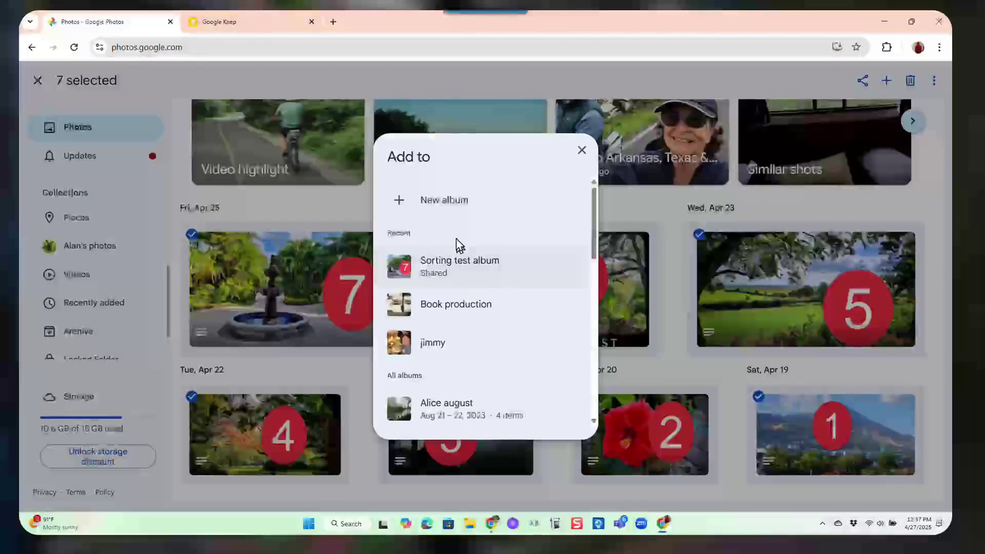
- Create a new album titled 'Sort test' from the seven selected photos
{"action": "left_click", "coordinate": [345, 242]}
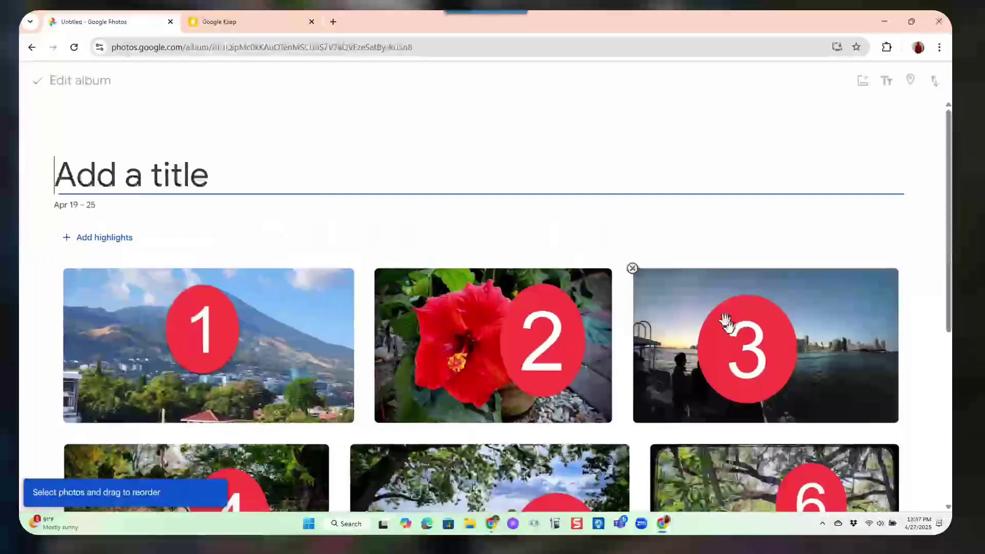
{"action": "type", "text": "Sort test"}
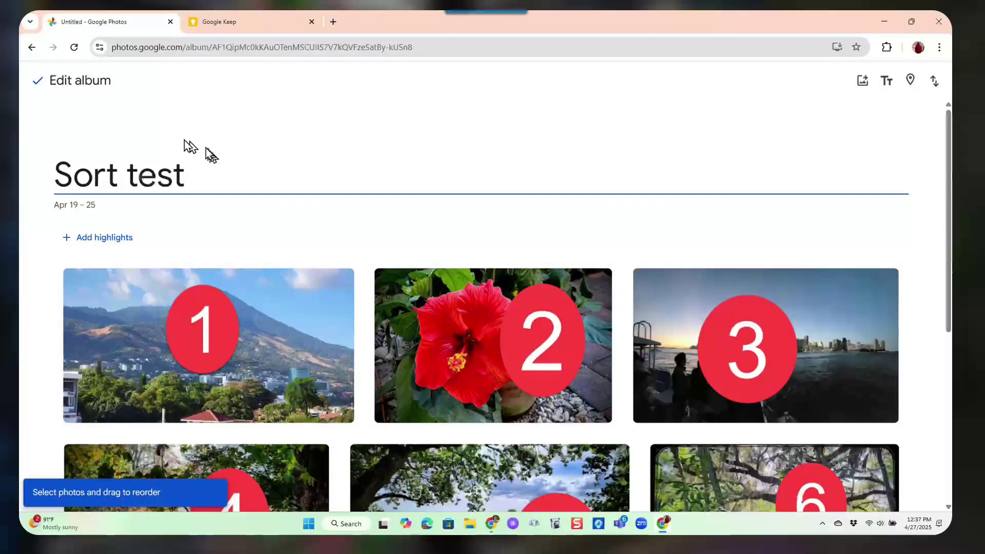
{"action": "left_click", "coordinate": [38, 83]}
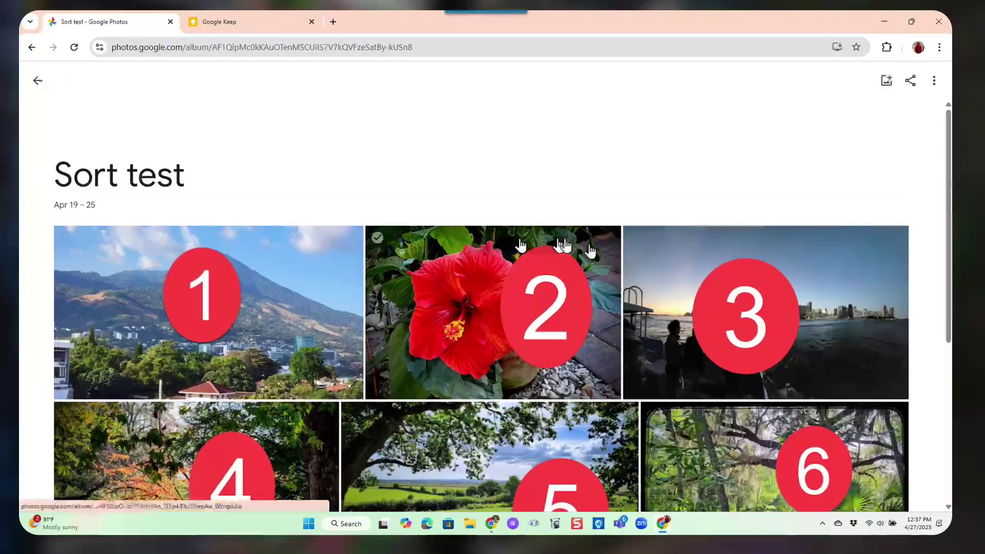
{"action": "scroll", "coordinate": [764, 420], "scroll_direction": "down", "scroll_amount": 3}
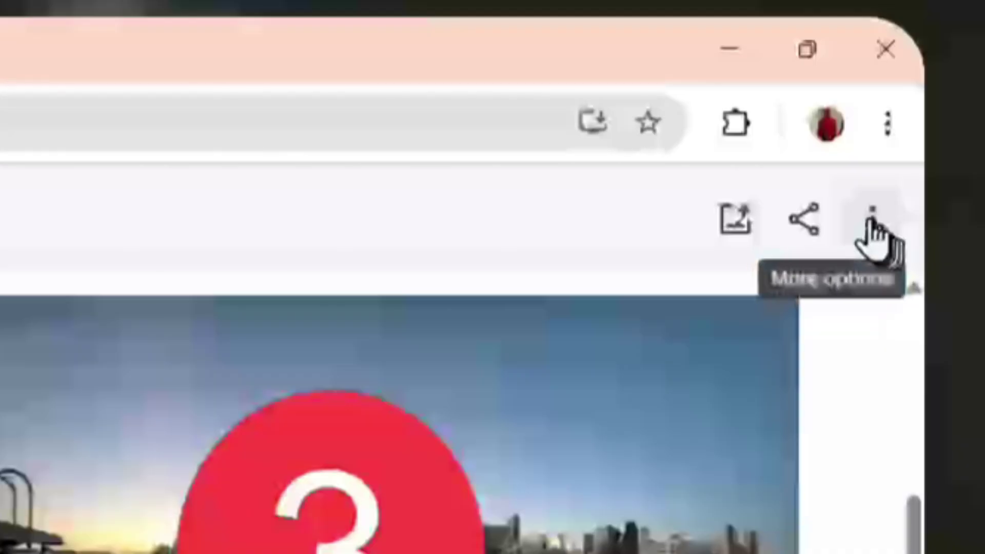
- In Edit album, sort Sort test newest first, then switch back to oldest first
{"action": "left_click", "coordinate": [872, 228]}
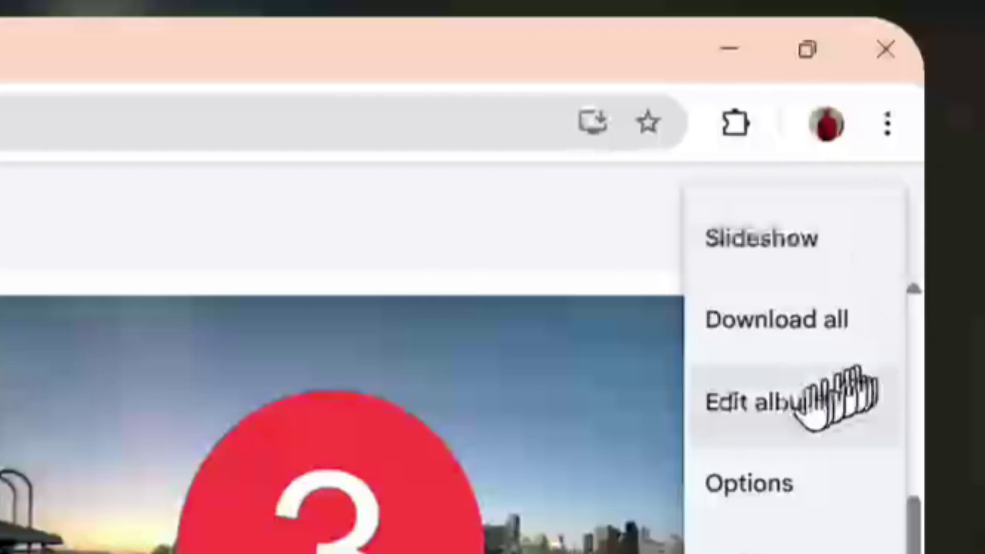
{"action": "left_click", "coordinate": [808, 408]}
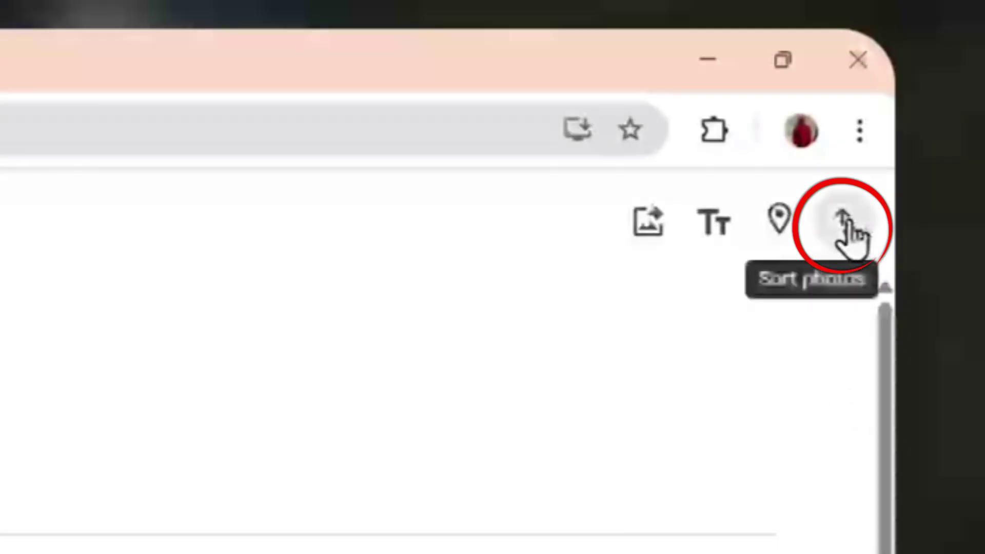
{"action": "left_click", "coordinate": [844, 223]}
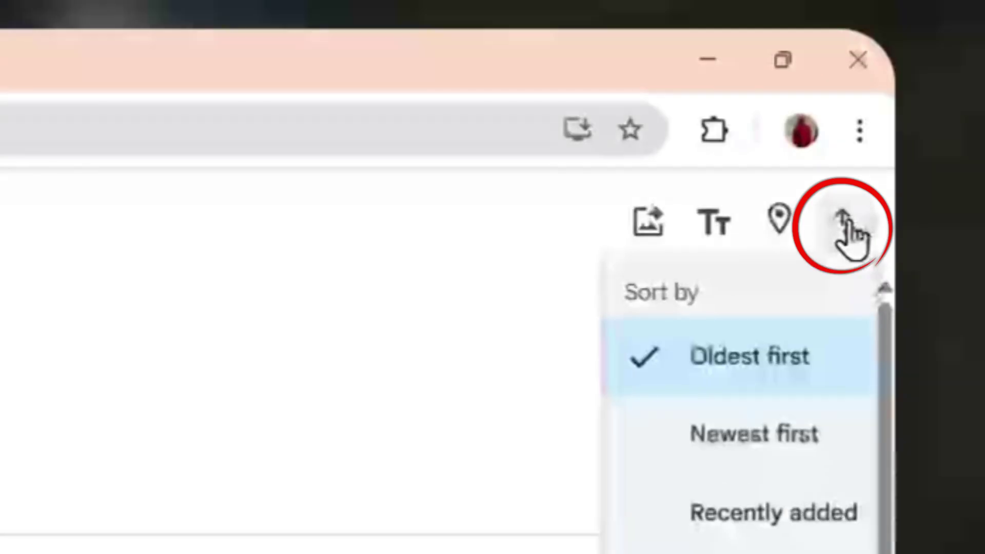
{"action": "left_click", "coordinate": [800, 438]}
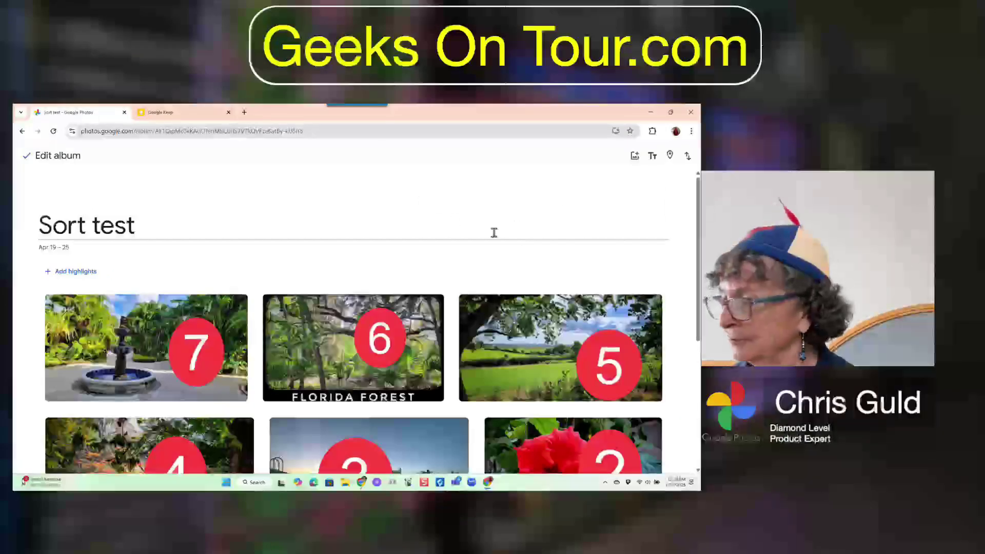
{"action": "left_click", "coordinate": [687, 157]}
{"action": "left_click", "coordinate": [667, 191]}
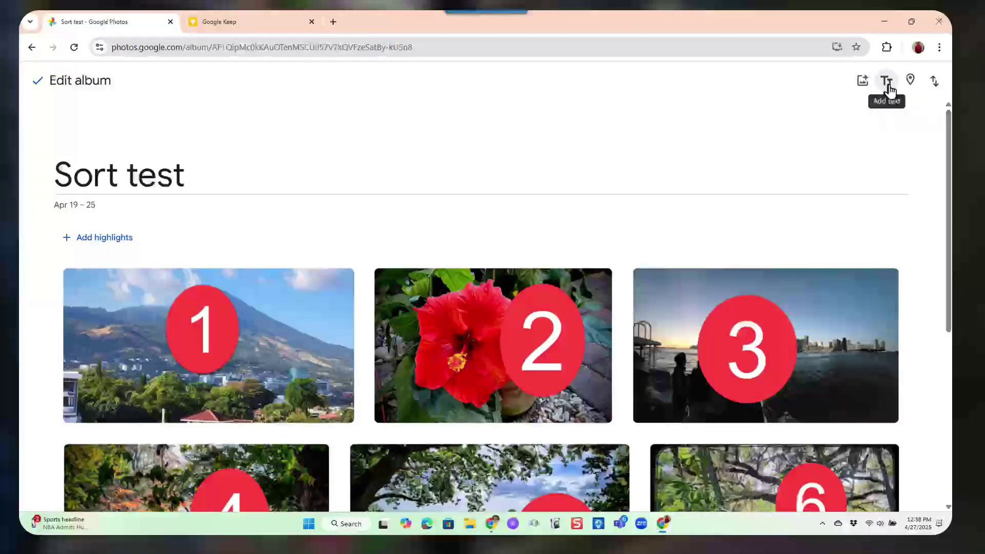
- Add a text block with the Keep note's intro paragraph, placed above all photos
{"action": "left_click", "coordinate": [887, 81]}
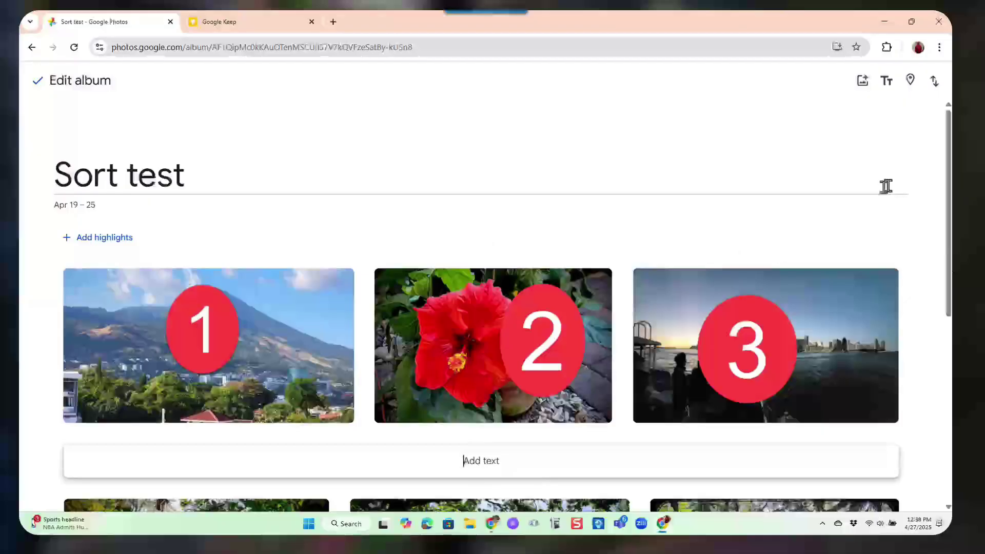
{"action": "key", "text": "ctrl+Tab"}
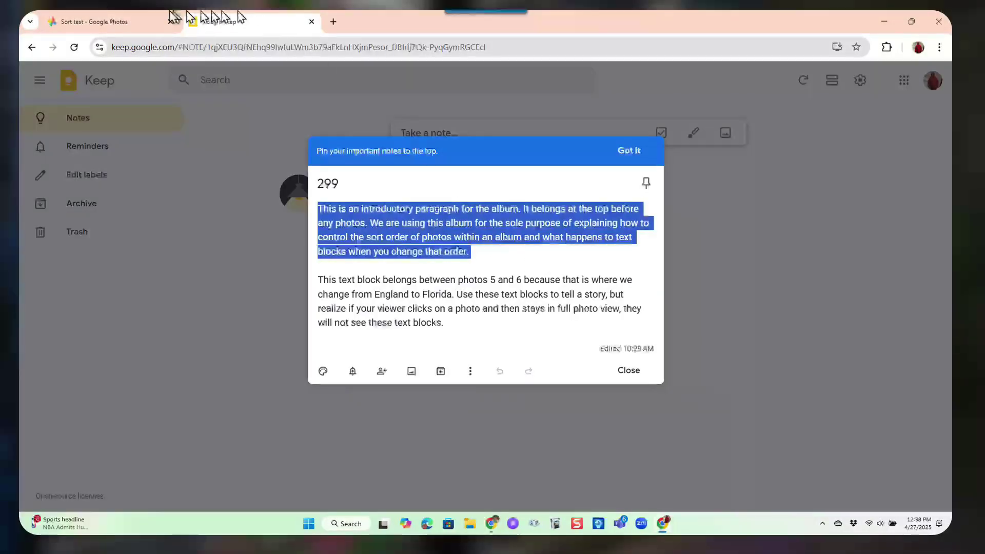
{"action": "left_click", "coordinate": [136, 25]}
{"action": "type", "text": "This is an introductory paragraph for the album. It belongs at the top before any photos. We are using this album for the sole purpose of explaining how to control the sort order of photos within an album and what happens to text blocks when you change that order."}
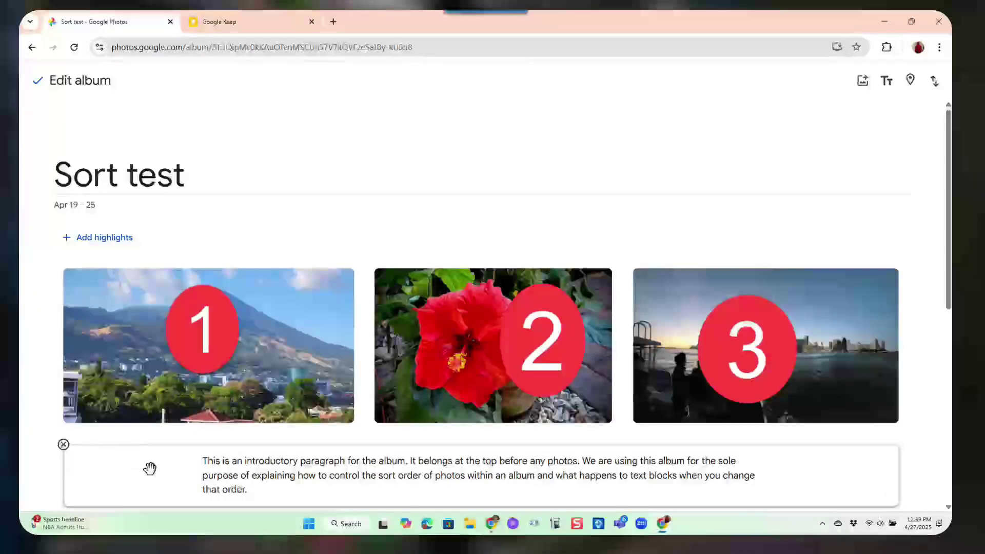
{"action": "left_click_drag", "start_coordinate": [150, 468], "coordinate": [154, 299]}
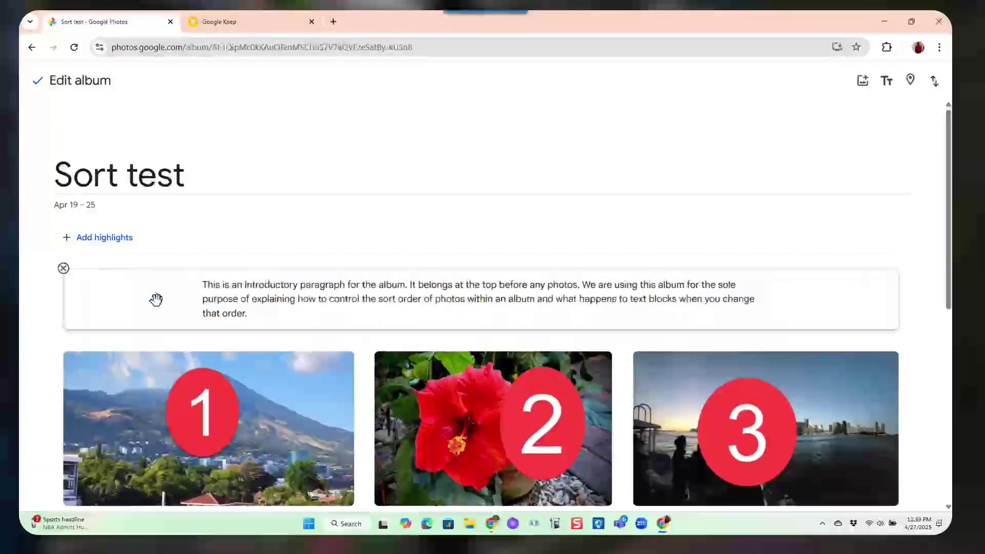
{"action": "scroll", "coordinate": [519, 308], "scroll_direction": "down", "scroll_amount": 5}
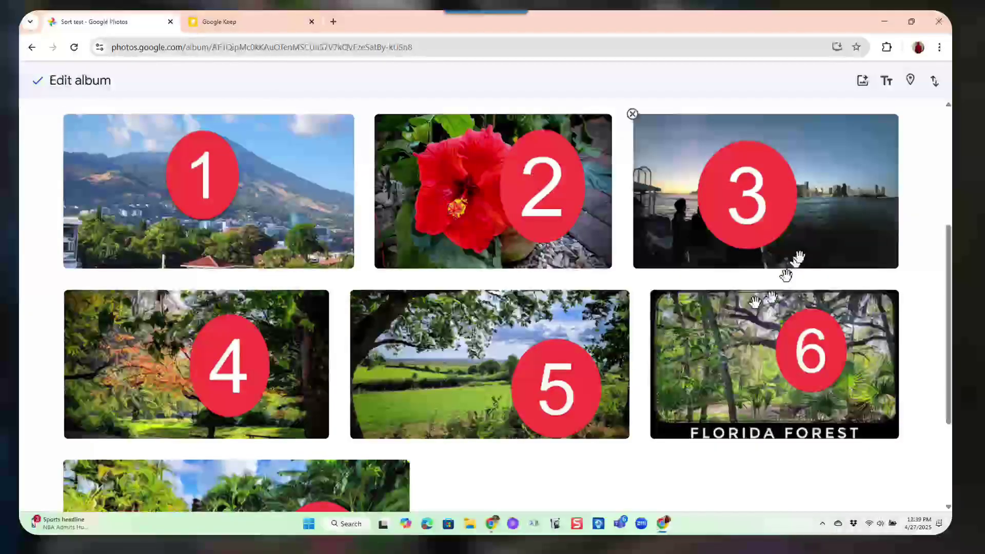
- Add a text block with the England-to-Florida paragraph between photos 5 and 6
{"action": "left_click", "coordinate": [885, 81]}
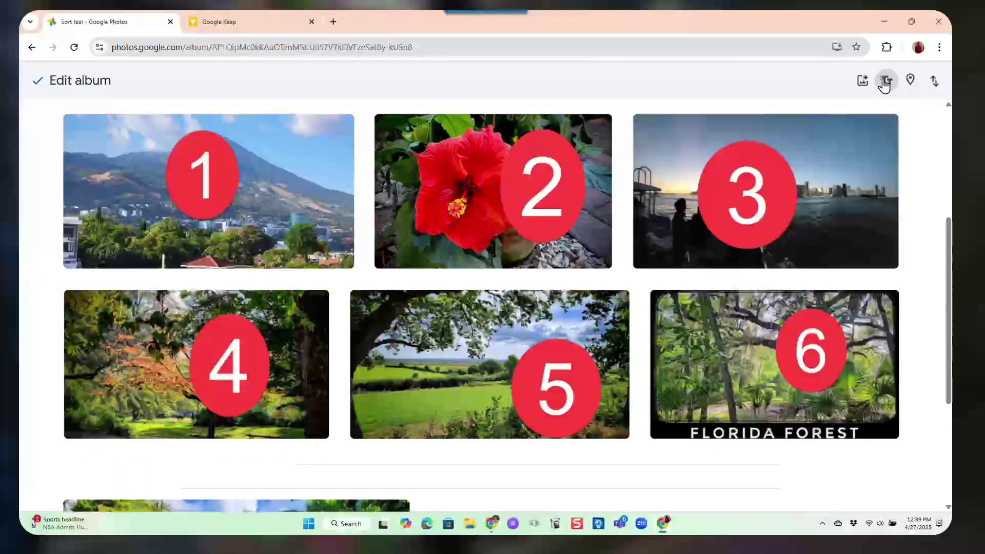
{"action": "left_click", "coordinate": [246, 28]}
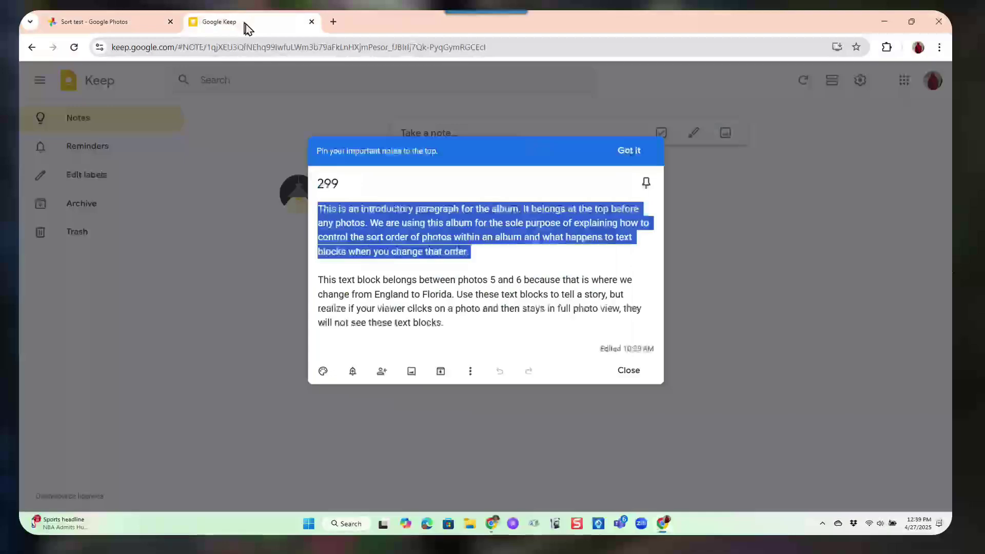
{"action": "left_click_drag", "start_coordinate": [314, 278], "coordinate": [513, 348]}
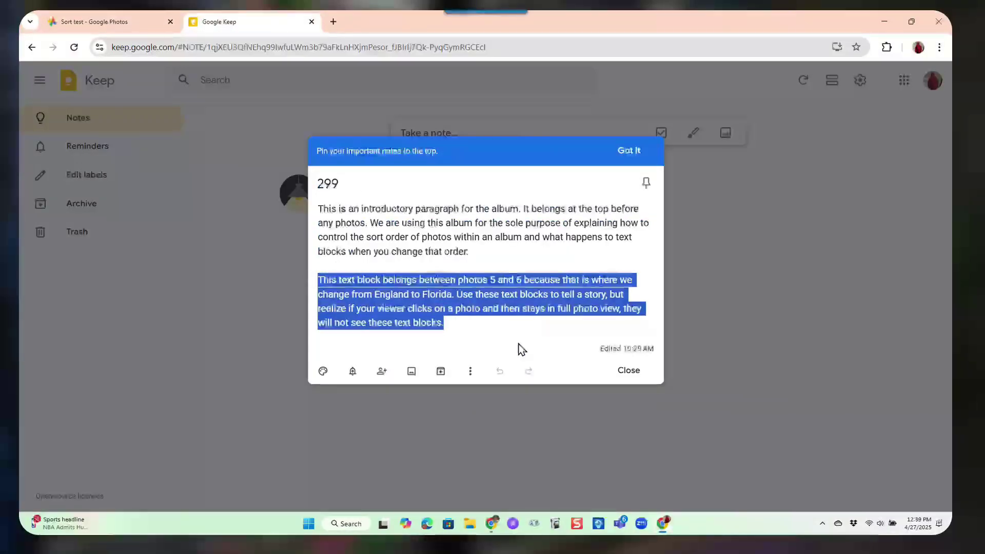
{"action": "left_click", "coordinate": [80, 25]}
{"action": "left_click_drag", "start_coordinate": [275, 462], "coordinate": [652, 374]}
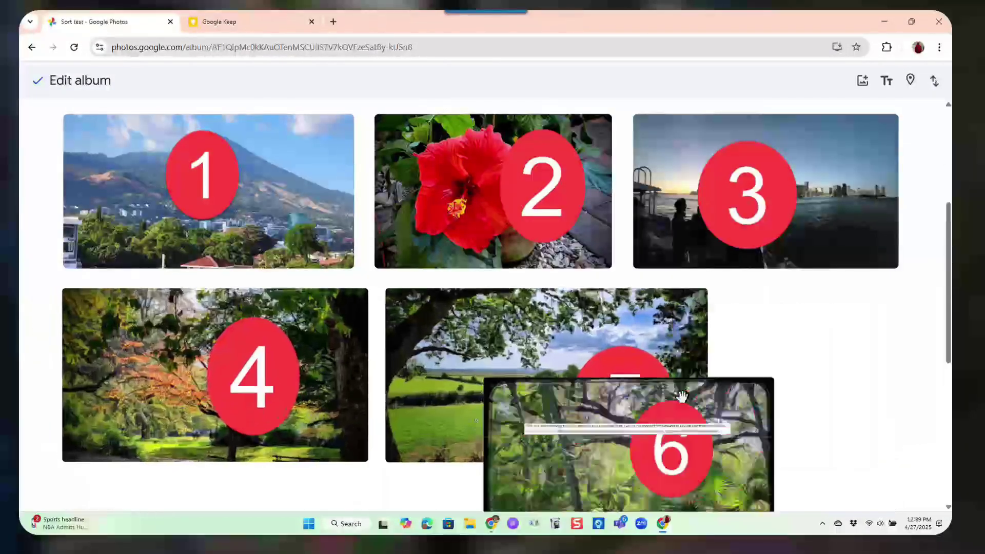
{"action": "scroll", "coordinate": [505, 315], "scroll_direction": "down", "scroll_amount": 5}
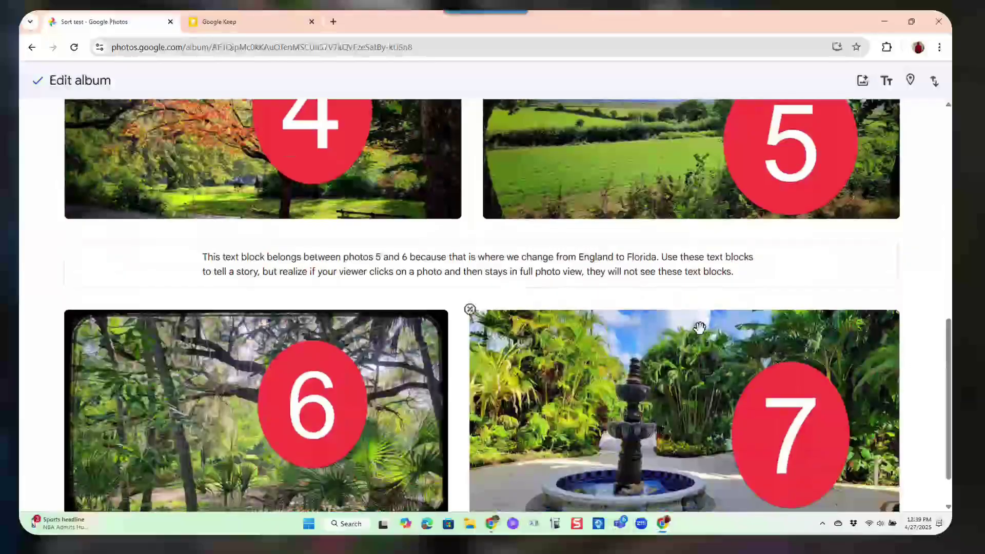
{"action": "scroll", "coordinate": [699, 328], "scroll_direction": "up", "scroll_amount": 10}
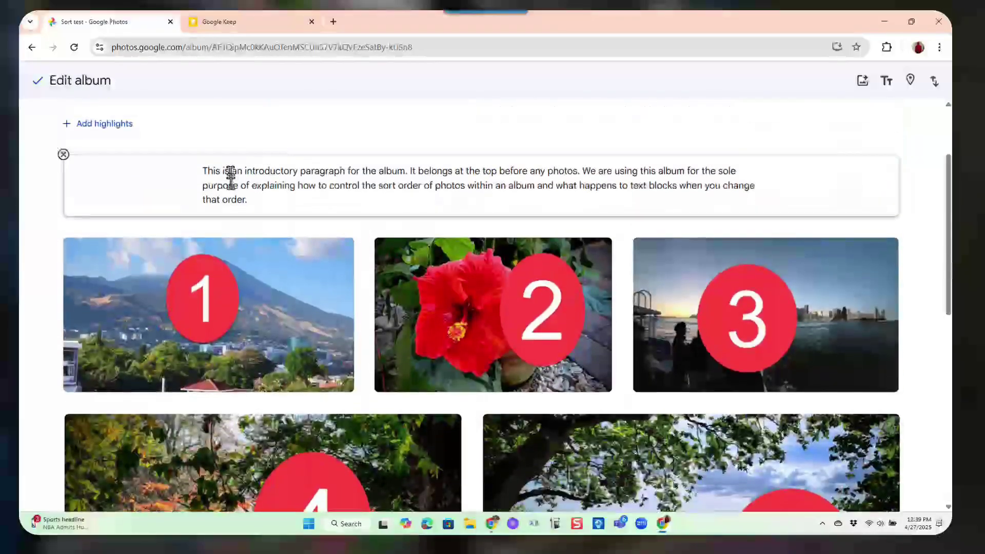
{"action": "scroll", "coordinate": [774, 376], "scroll_direction": "down", "scroll_amount": 8}
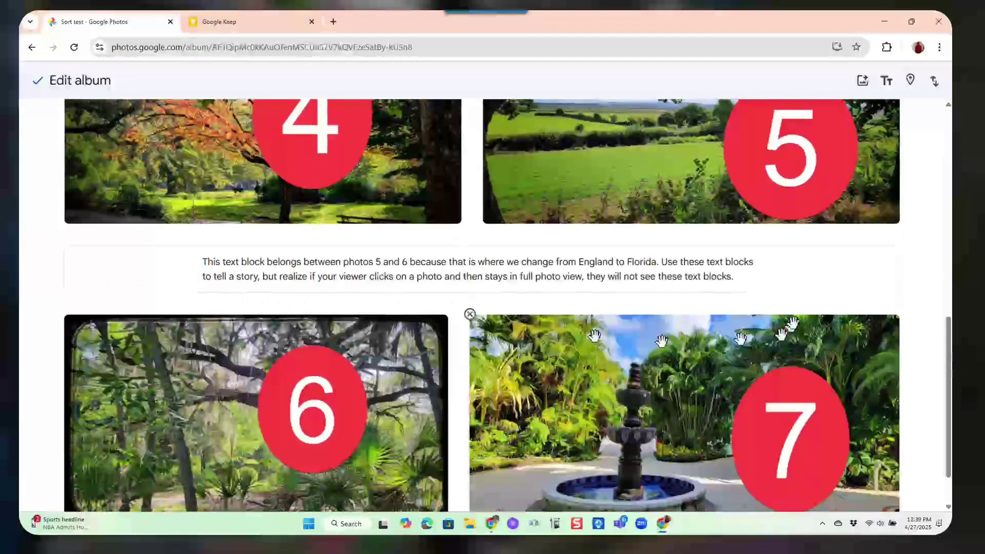
- Save the album edits and return to the top showing title and intro
{"action": "left_click", "coordinate": [44, 78]}
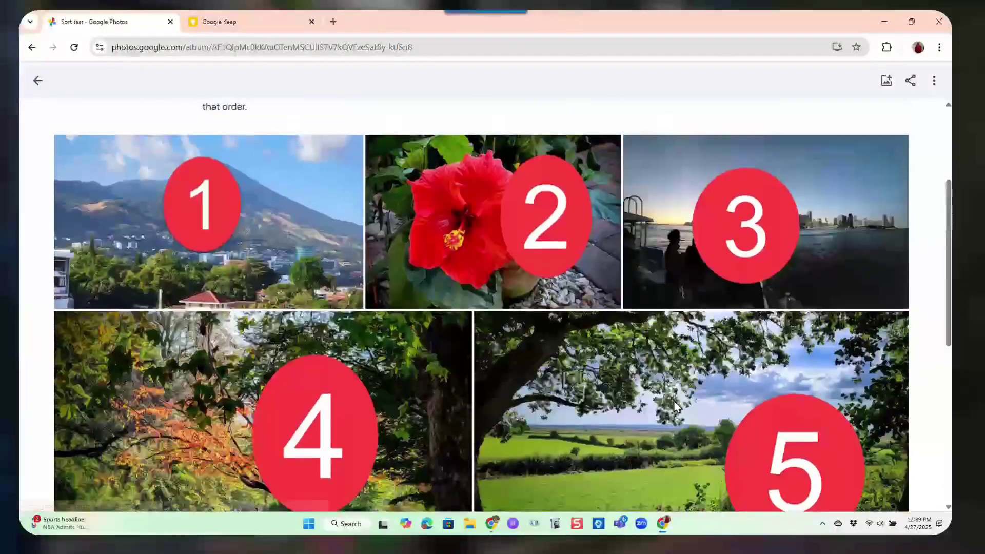
{"action": "scroll", "coordinate": [674, 405], "scroll_direction": "up", "scroll_amount": 4}
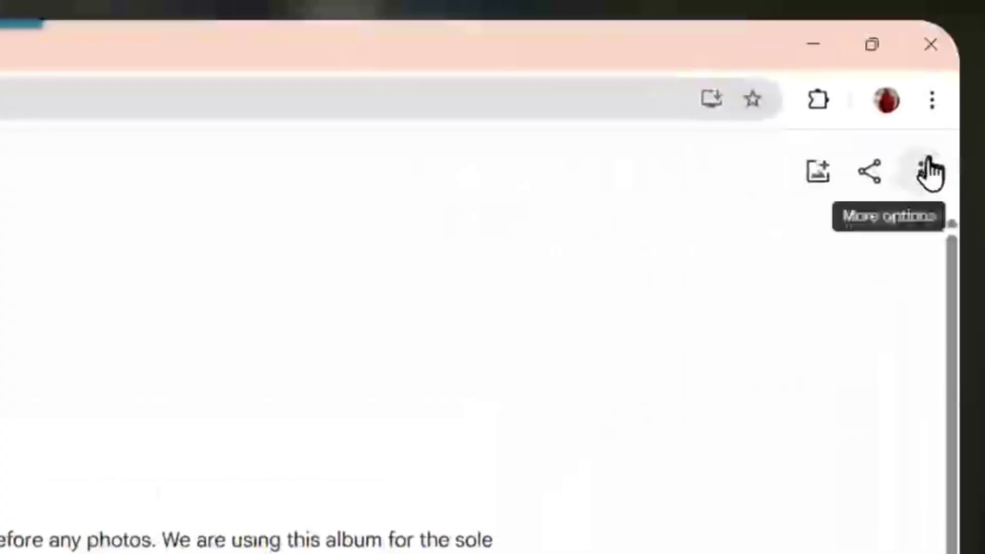
- Re-enter Edit album and sort Sort test newest first, running 7 down to 1
{"action": "left_click", "coordinate": [767, 131]}
{"action": "left_click", "coordinate": [742, 186]}
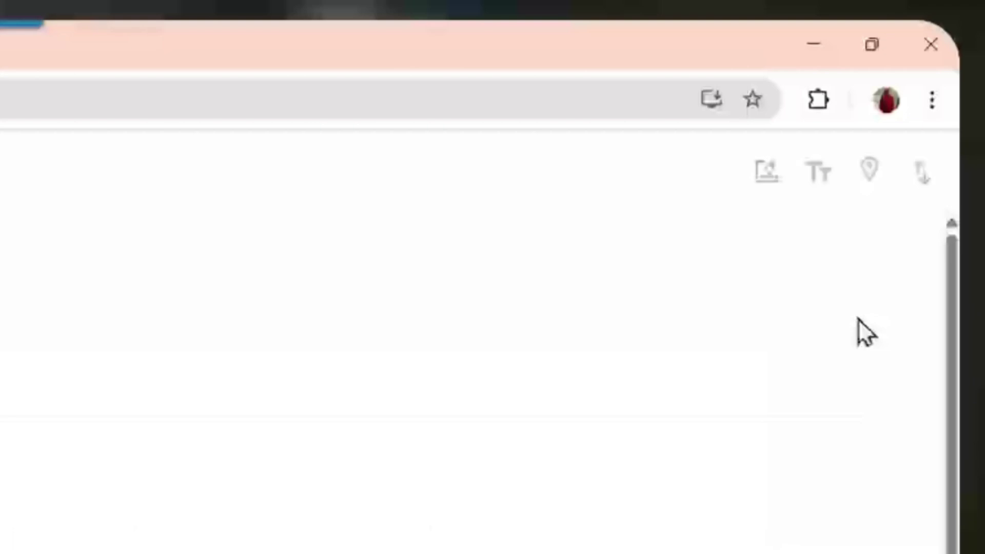
{"action": "left_click", "coordinate": [919, 177]}
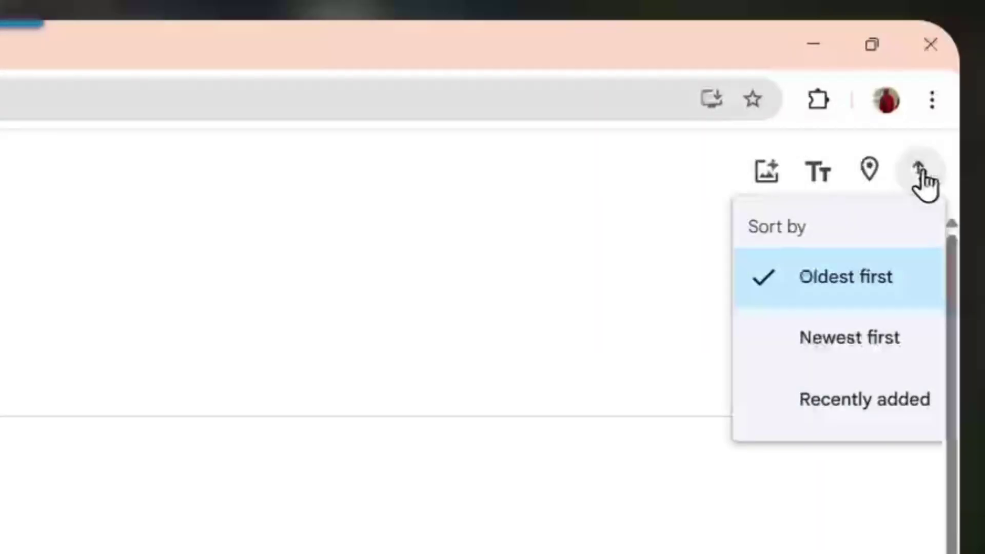
{"action": "left_click", "coordinate": [852, 340]}
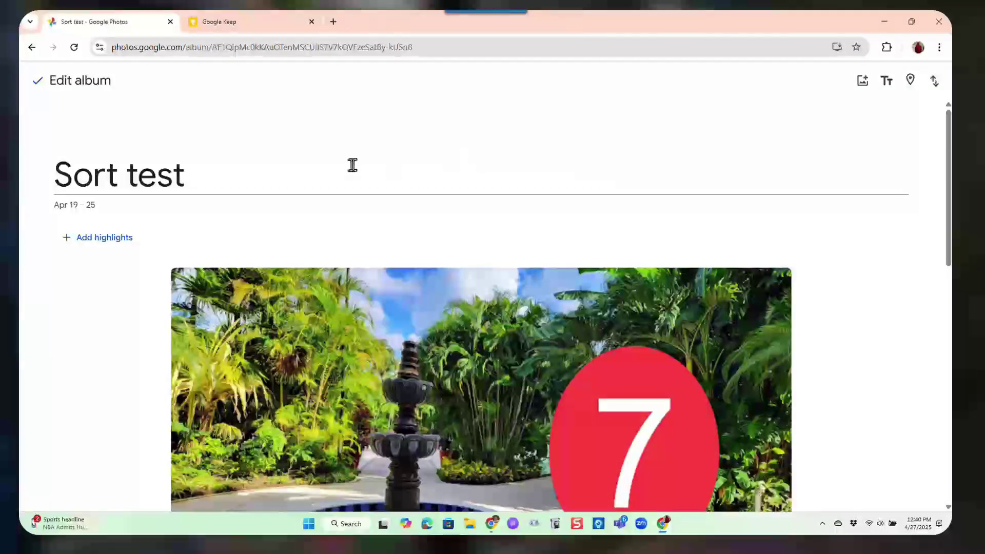
{"action": "scroll", "coordinate": [353, 165], "scroll_direction": "down", "scroll_amount": 10}
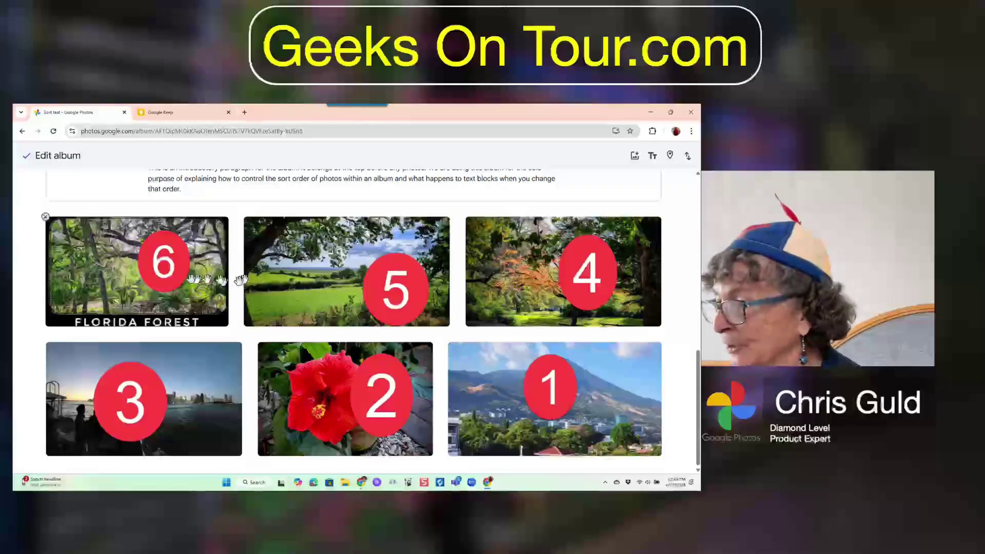
{"action": "scroll", "coordinate": [243, 280], "scroll_direction": "up", "scroll_amount": 5}
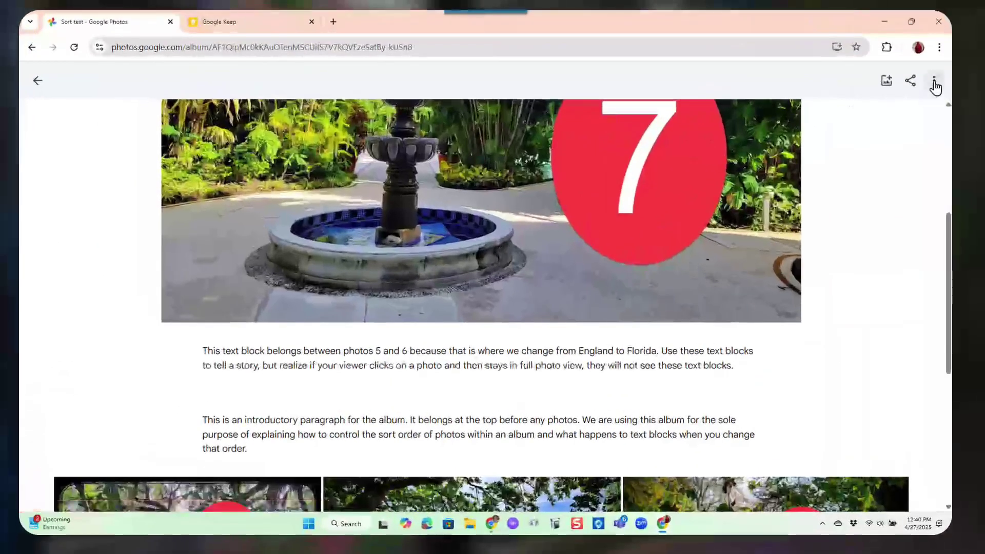
- In Edit album, drag photo 2 ahead of photo 7 and save the change
{"action": "left_click", "coordinate": [934, 84]}
{"action": "left_click", "coordinate": [901, 145]}
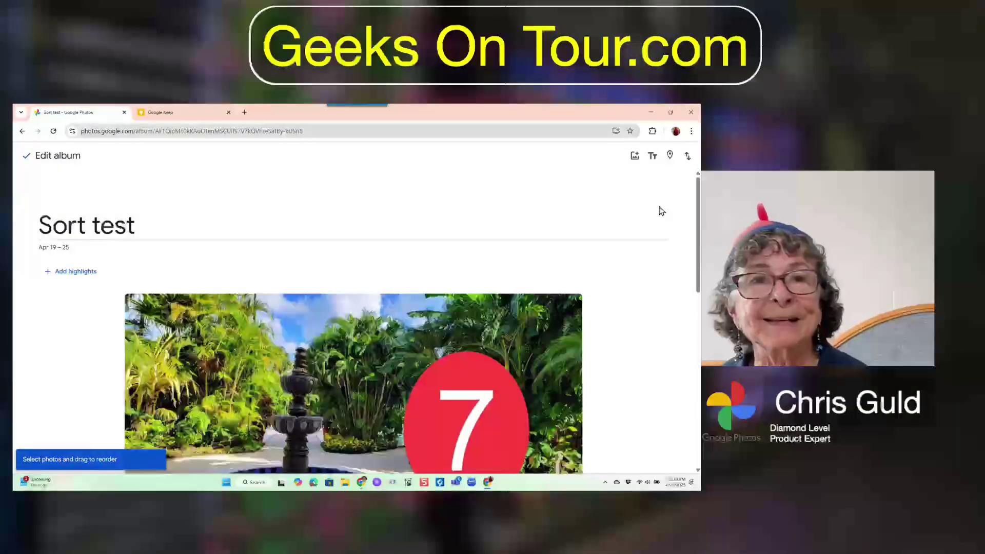
{"action": "scroll", "coordinate": [532, 226], "scroll_direction": "down", "scroll_amount": 10}
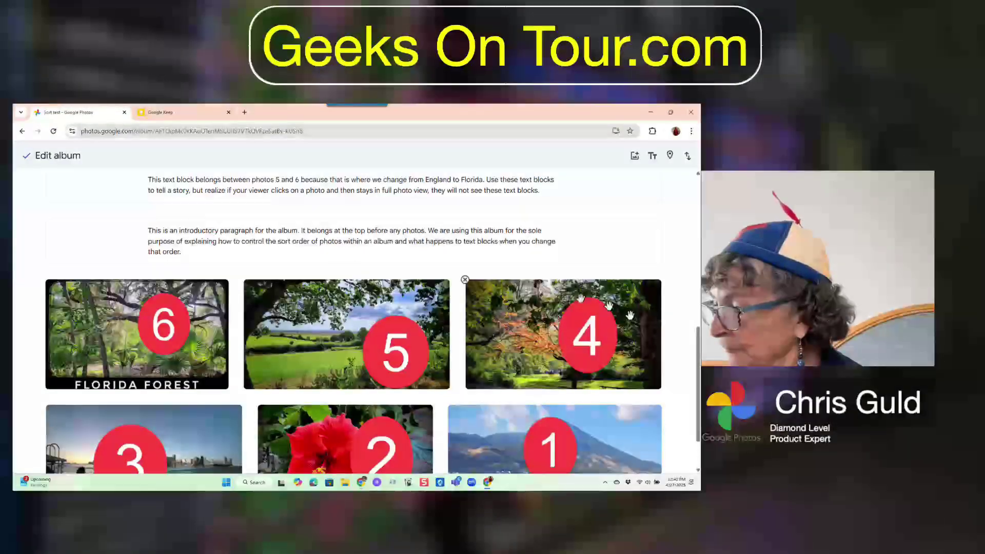
{"action": "scroll", "coordinate": [636, 323], "scroll_direction": "down", "scroll_amount": 2}
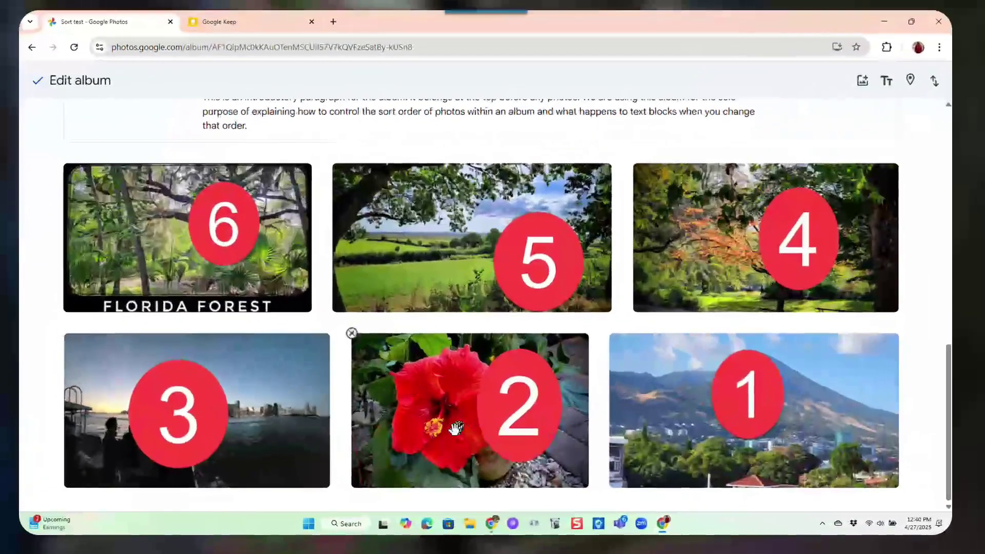
{"action": "left_click_drag", "start_coordinate": [450, 424], "coordinate": [175, 252]}
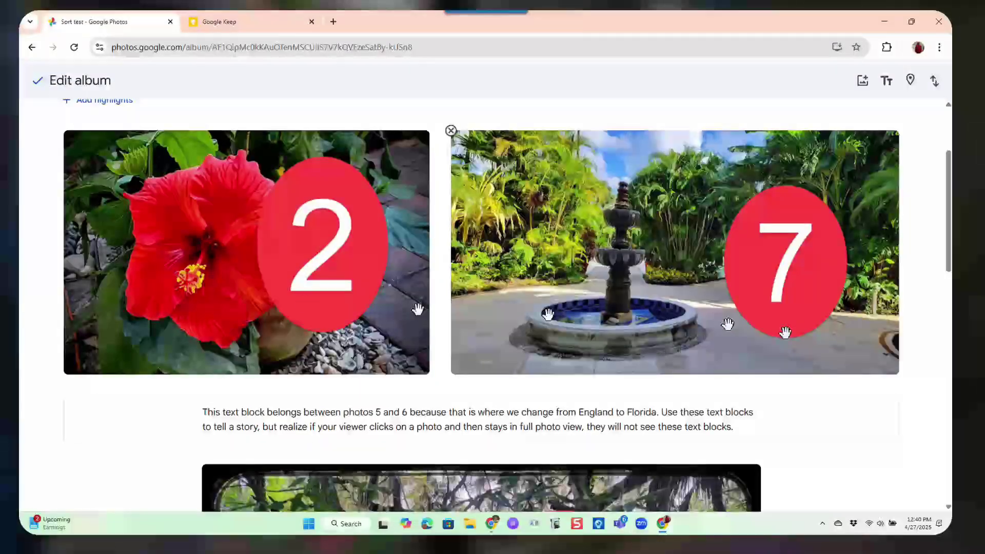
{"action": "left_click", "coordinate": [39, 82]}
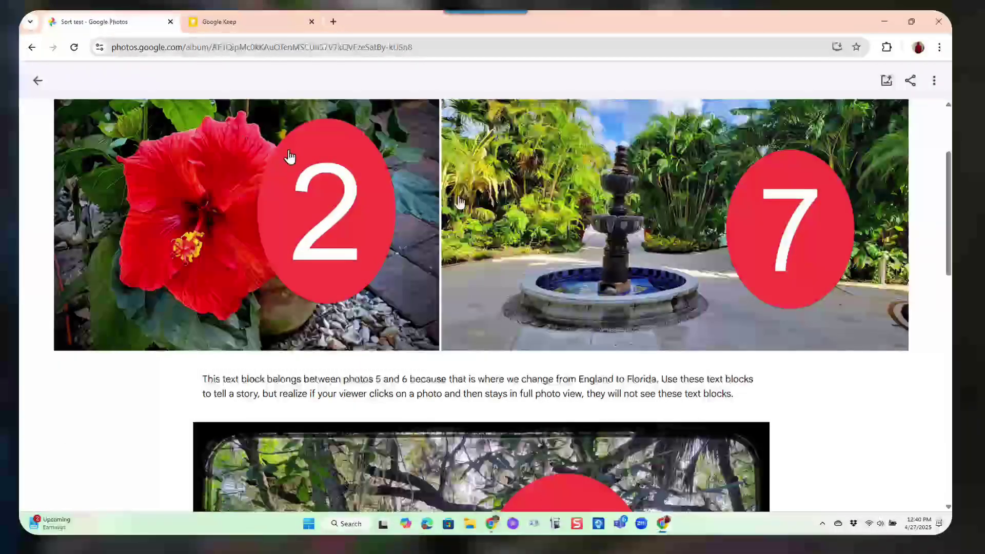